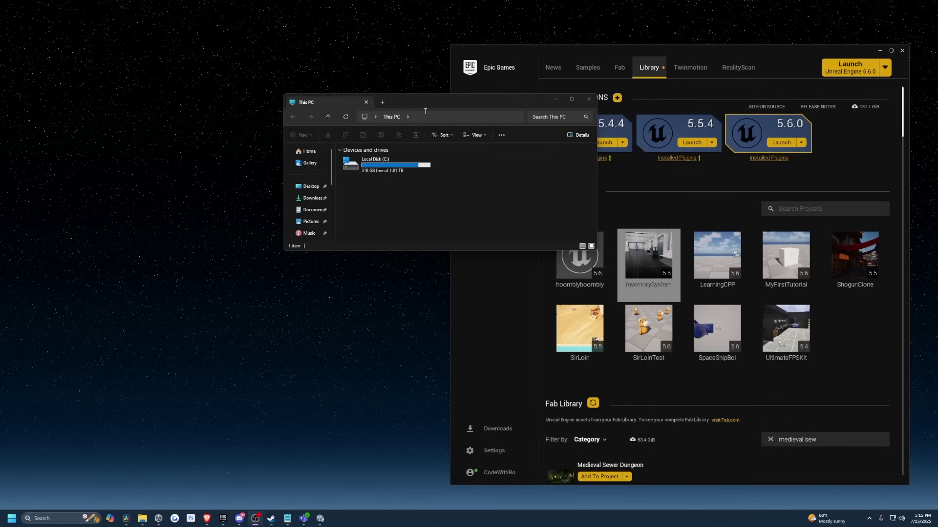
# Step: Delete the hoomblyboombly and InventorySystem project folders from Unreal Projects
pyautogui.moveTo(416, 99); pyautogui.dragTo(484, 95)
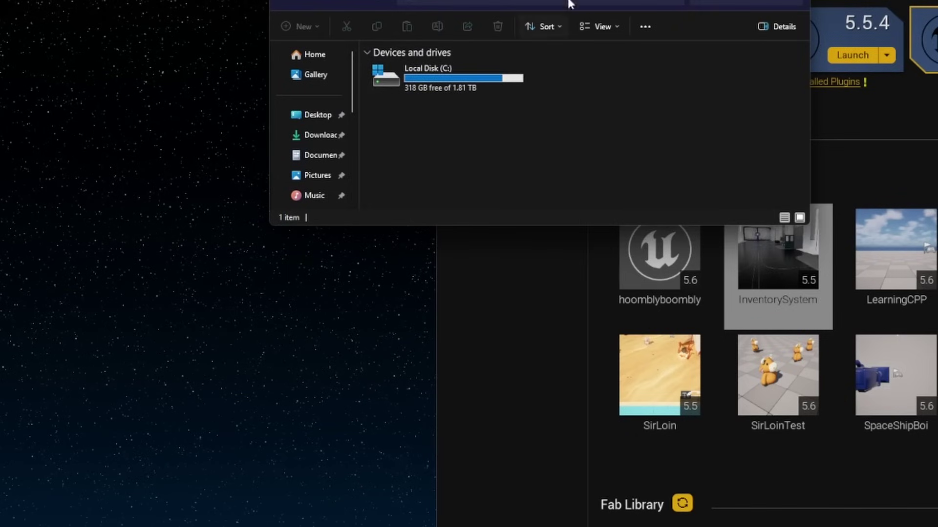
pyautogui.moveTo(569, 1); pyautogui.dragTo(248, 0)
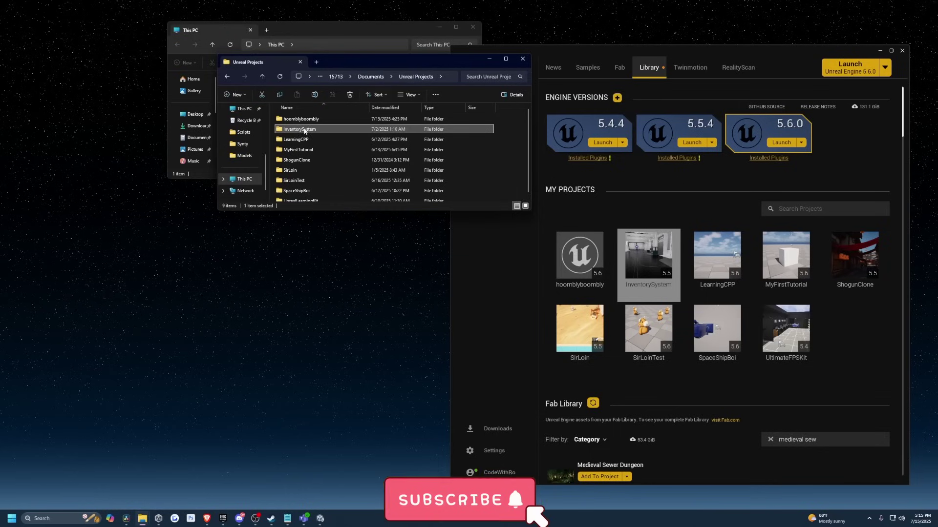
pyautogui.click(300, 118)
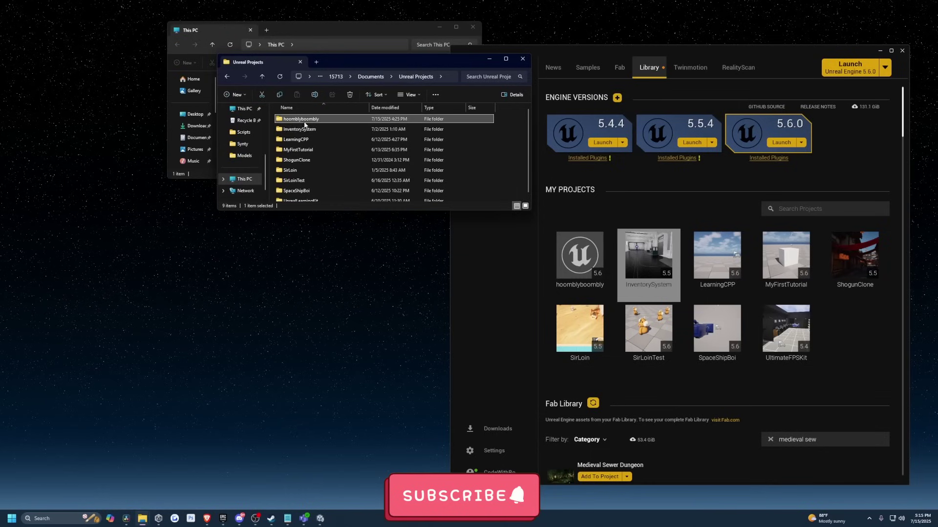
pyautogui.keyDown('ctrl'); pyautogui.click(299, 129); pyautogui.keyUp('ctrl')
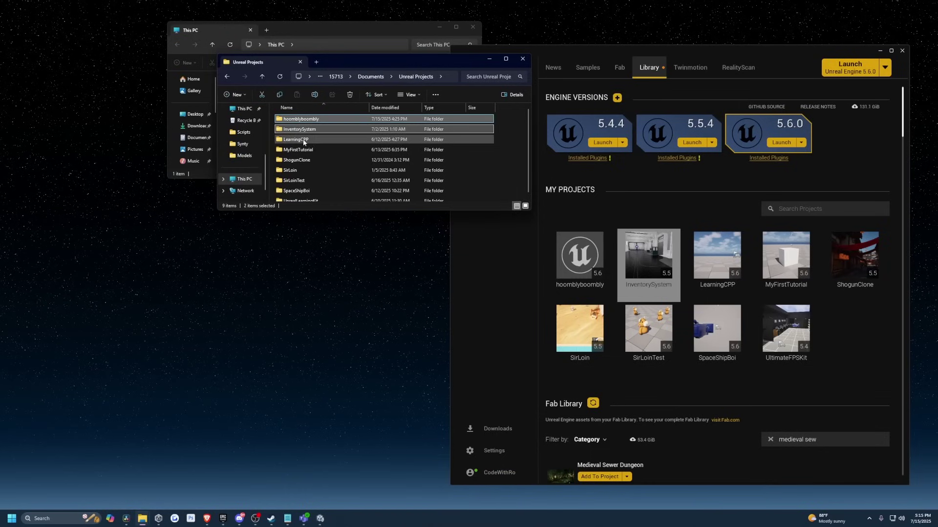
pyautogui.press('Delete')
pyautogui.hotkey('alt', 'Tab')
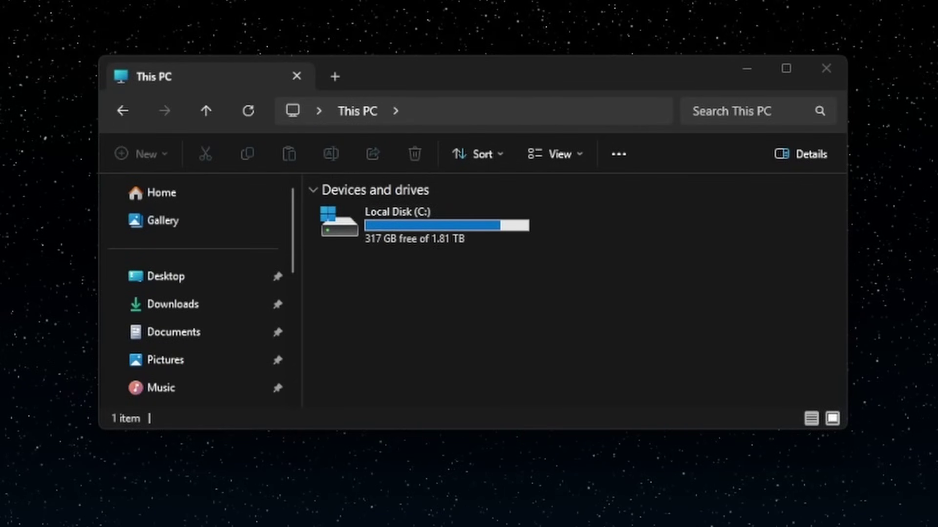
# Step: Go through Local Disk (C:) and Users into the user's profile folder, and maximize the window
pyautogui.doubleClick(331, 234)
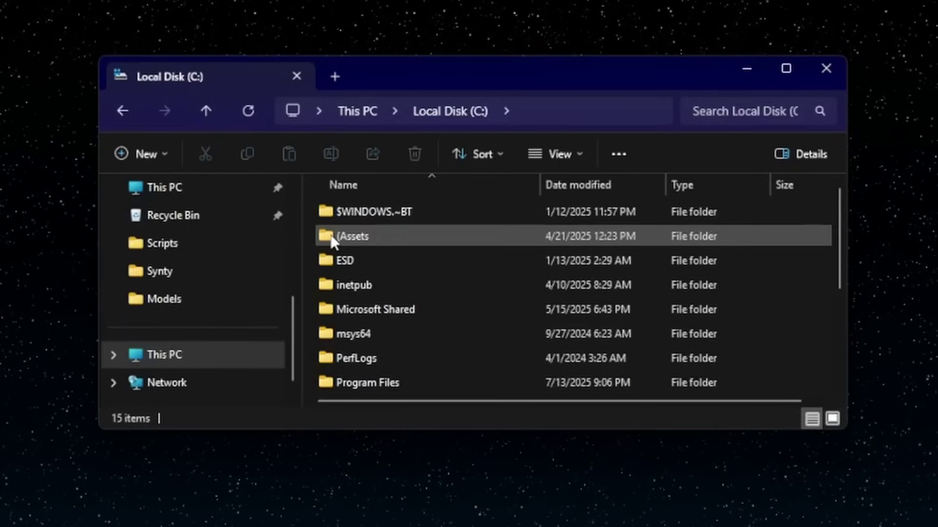
pyautogui.scroll(-3, 446, 241)
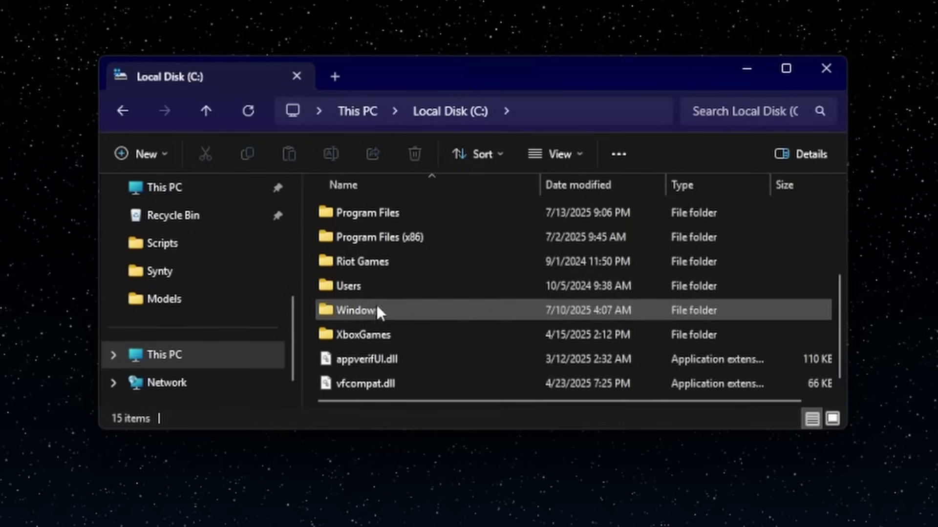
pyautogui.doubleClick(356, 287)
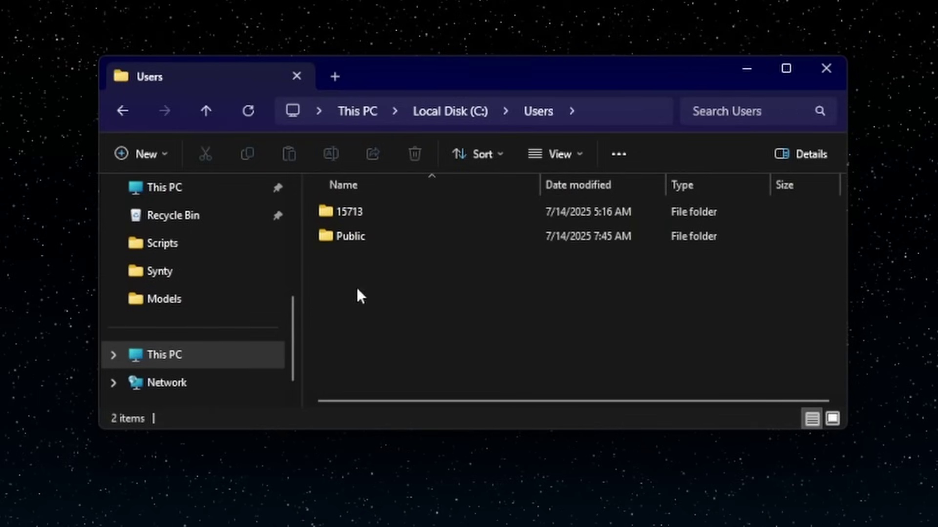
pyautogui.doubleClick(356, 214)
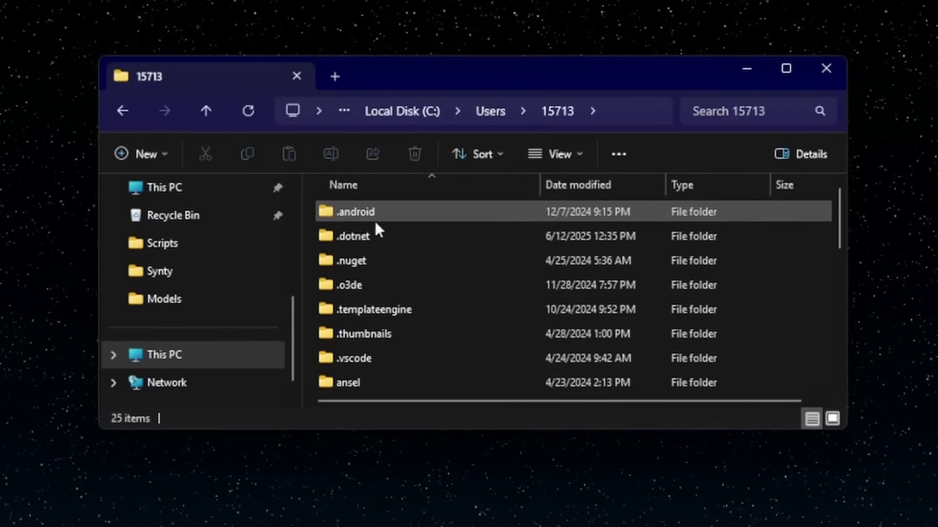
pyautogui.scroll(-3, 421, 322)
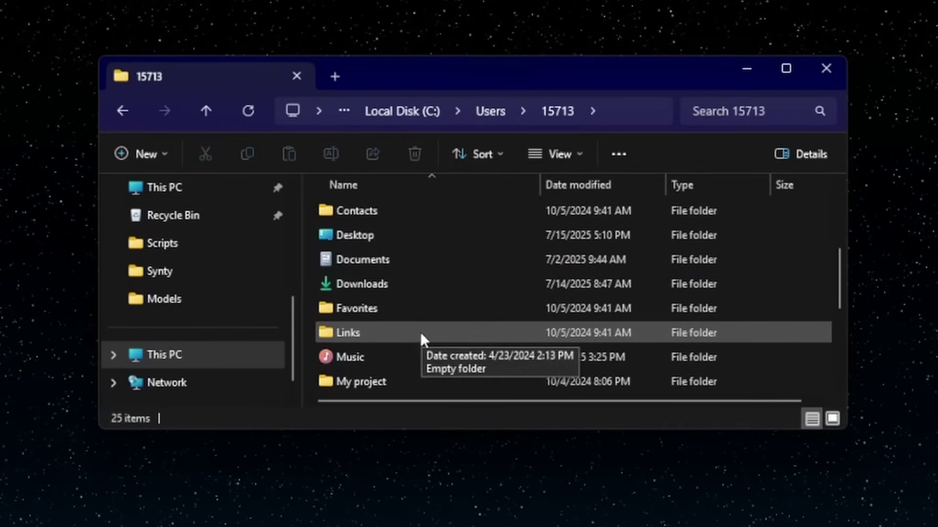
pyautogui.doubleClick(483, 73)
pyautogui.press('a')
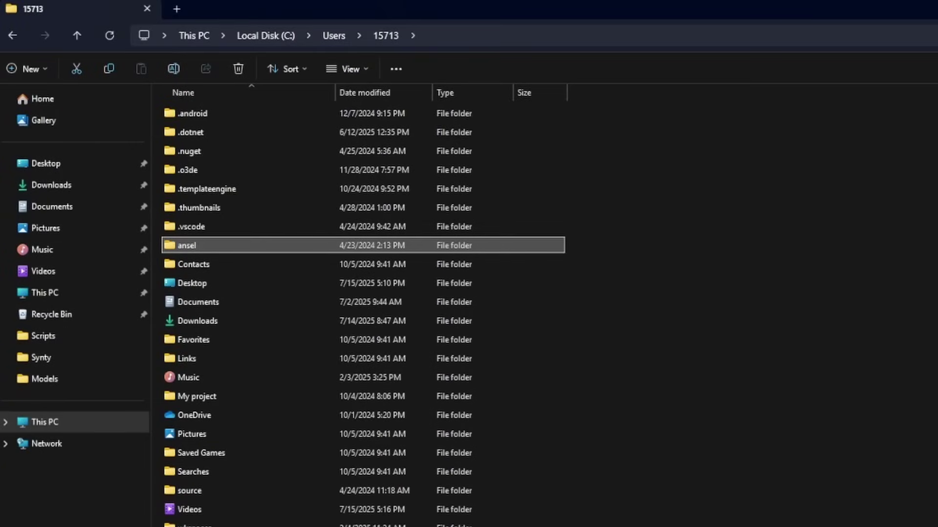
# Step: Turn on View > Show > Hidden items and select the revealed AppData folder
pyautogui.click(634, 244)
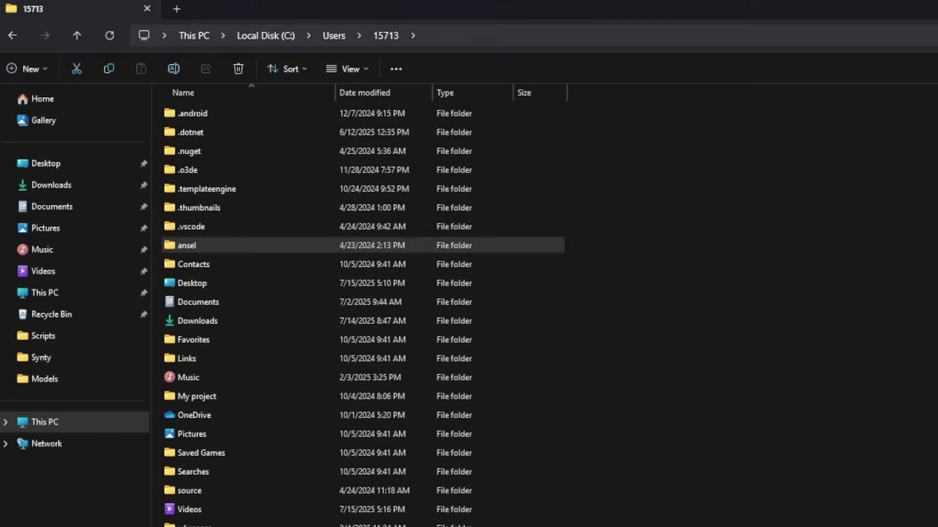
pyautogui.click(356, 69)
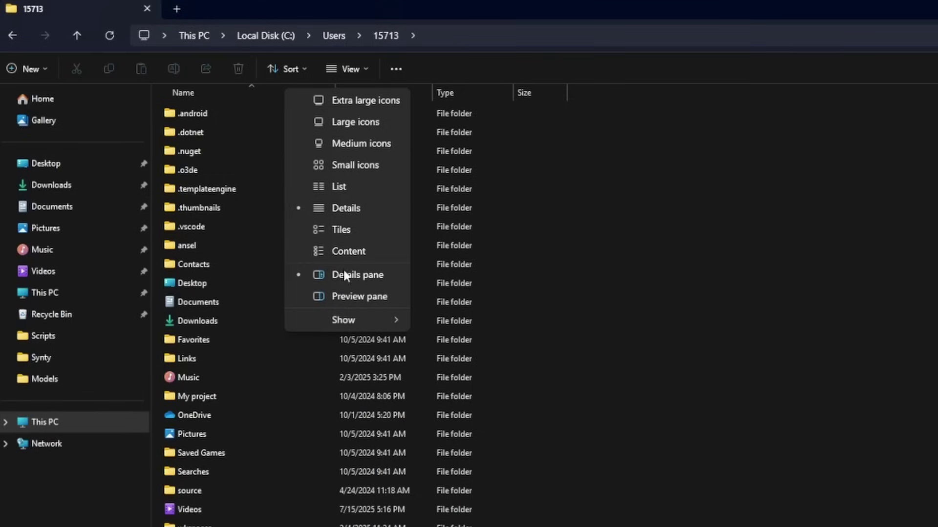
pyautogui.moveTo(397, 324)
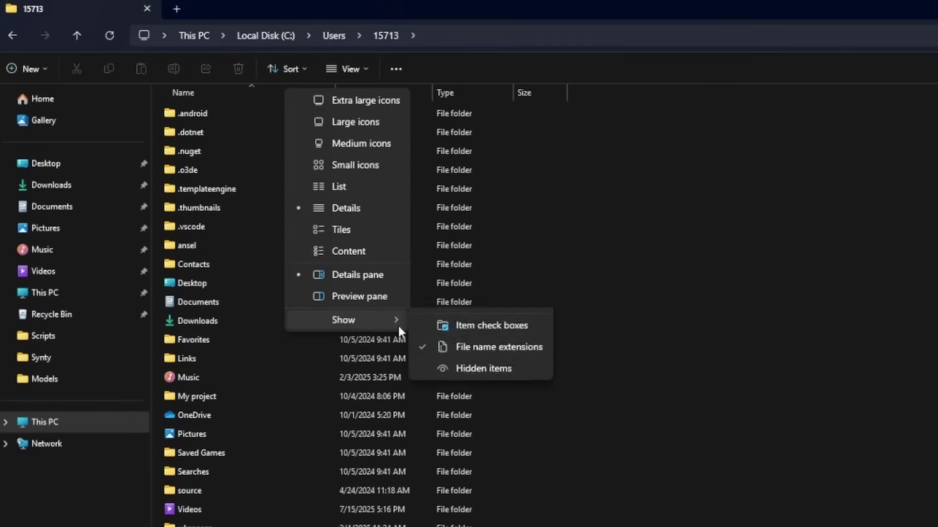
pyautogui.click(484, 413)
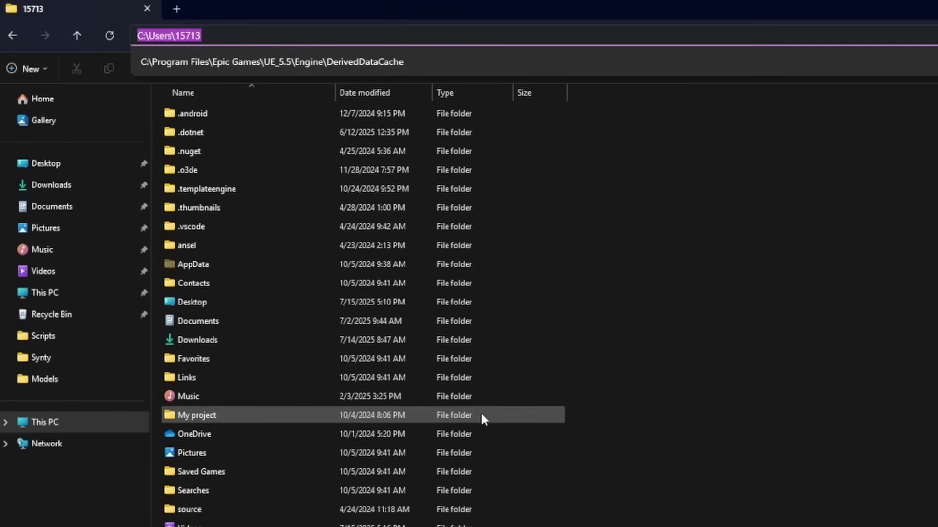
pyautogui.click(209, 268)
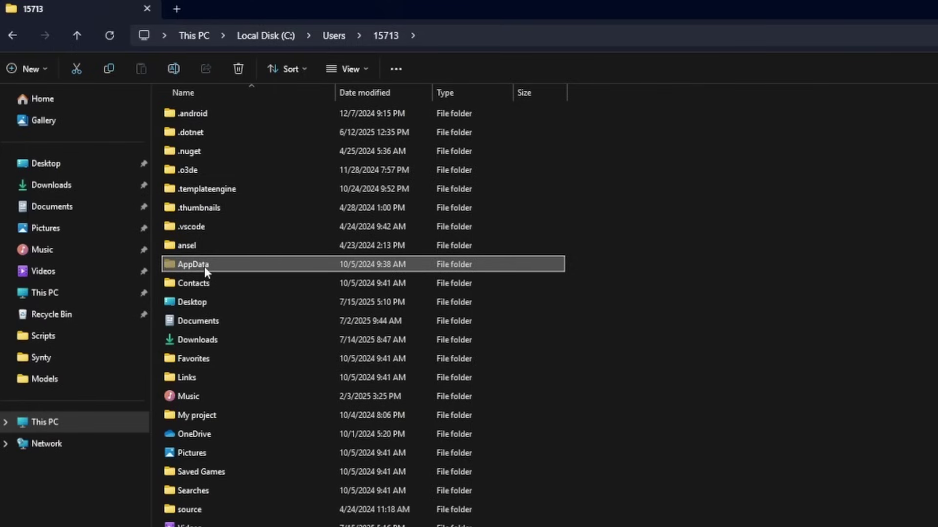
# Step: Open AppData\Local\UnrealEngine, jumping to it by typing 'unreal'
pyautogui.doubleClick(205, 267)
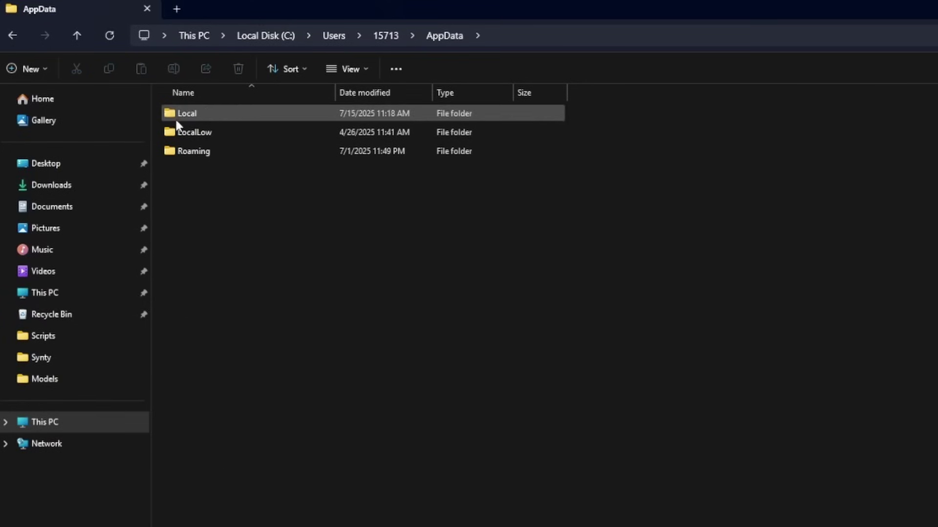
pyautogui.doubleClick(197, 117)
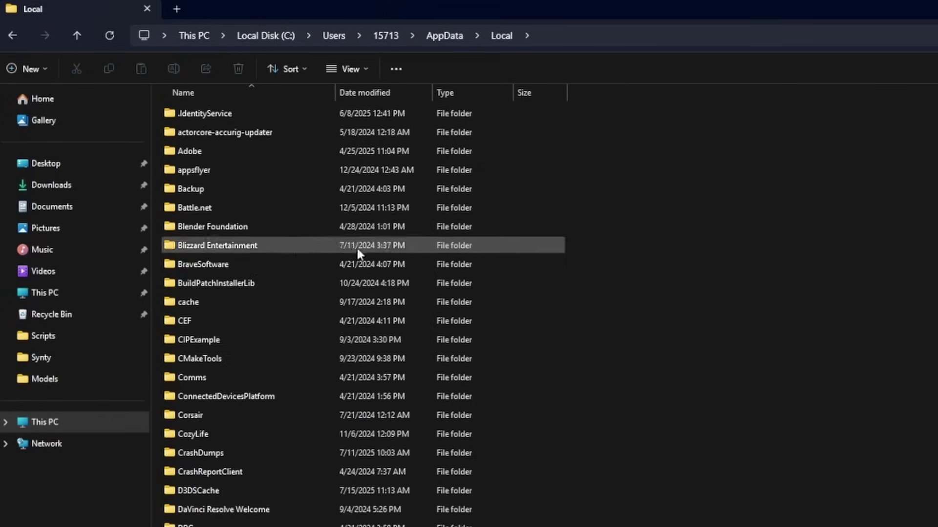
pyautogui.scroll(-10, 363, 303)
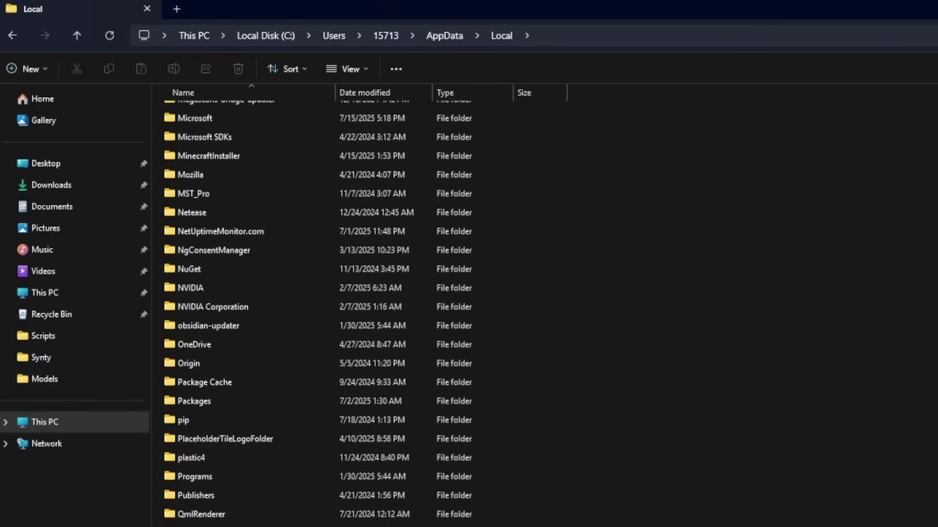
pyautogui.write('unreal')
pyautogui.press('Return')
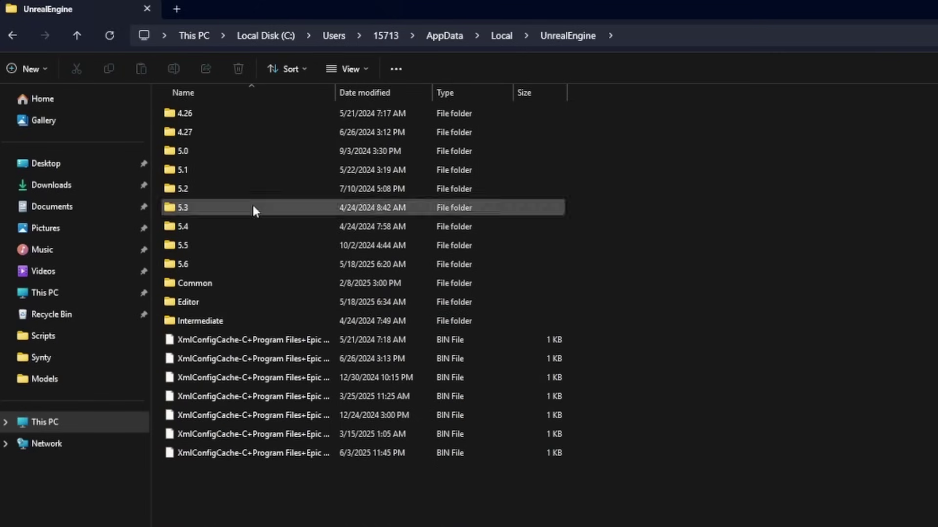
# Step: Select the 4.26 and 4.27 engine version folders together
pyautogui.click(193, 115)
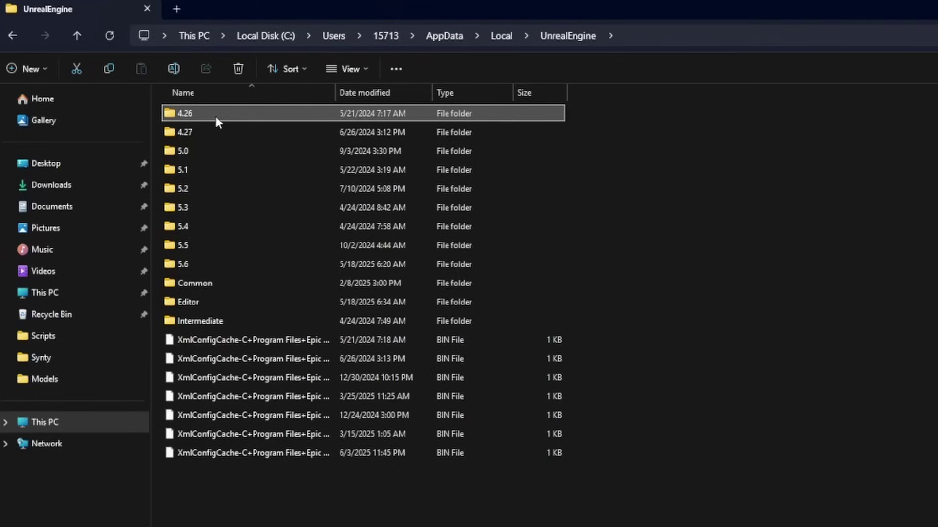
pyautogui.click(221, 132)
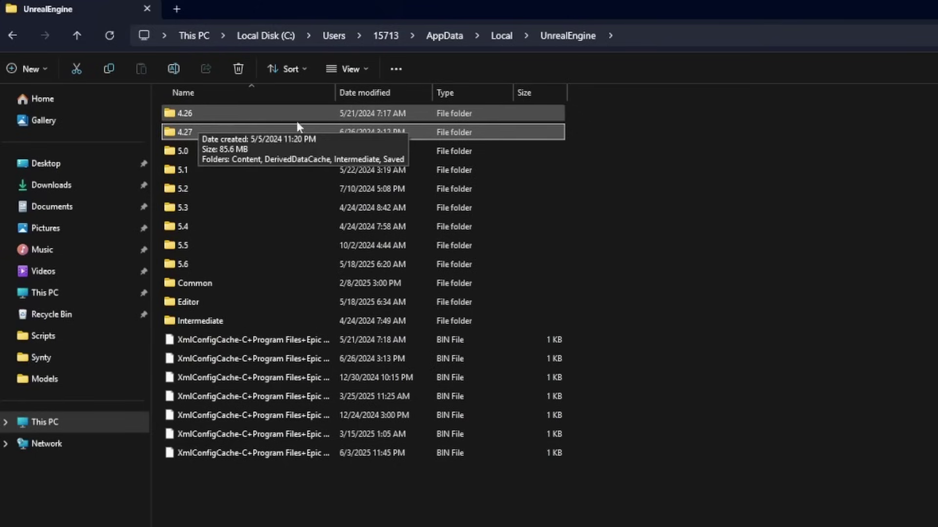
pyautogui.keyDown('ctrl'); pyautogui.click(231, 113); pyautogui.keyUp('ctrl')
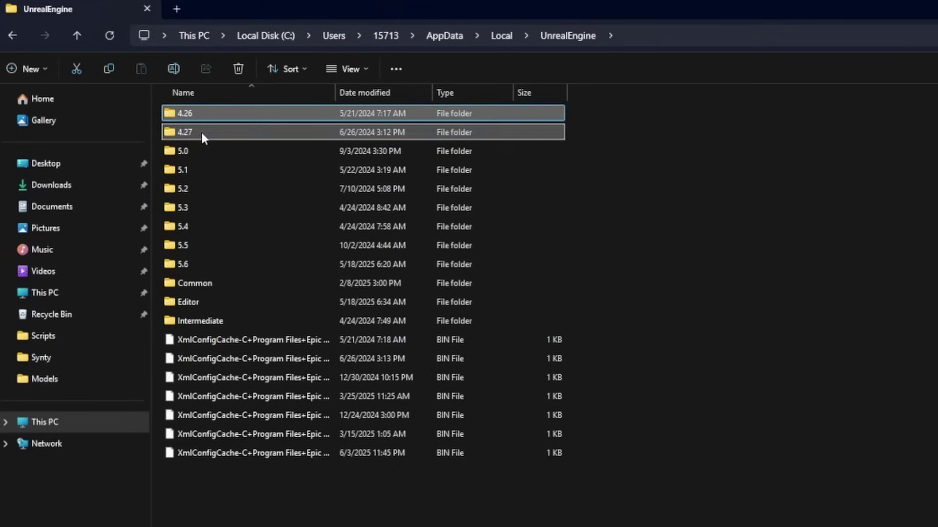
# Step: Open Common\DerivedDataCache\TestData\0 and box-select its six .dat cache files
pyautogui.doubleClick(202, 282)
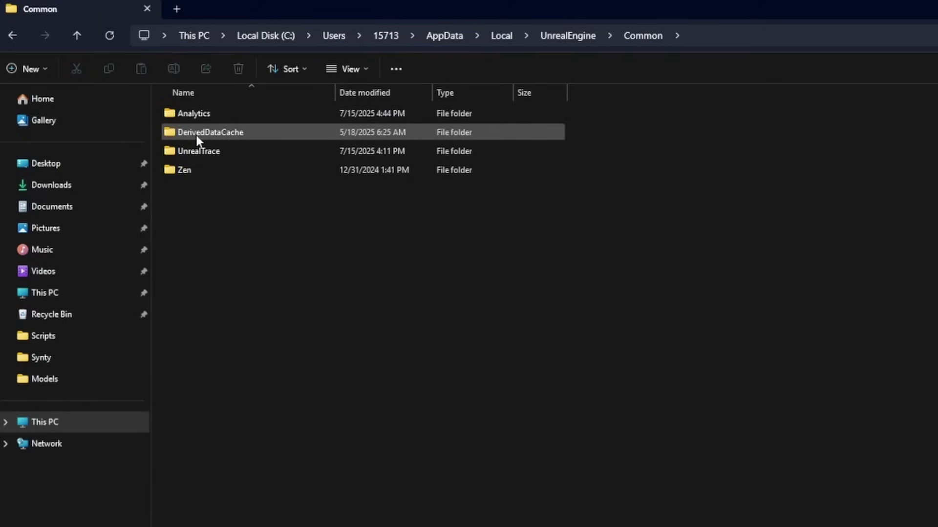
pyautogui.moveTo(225, 139)
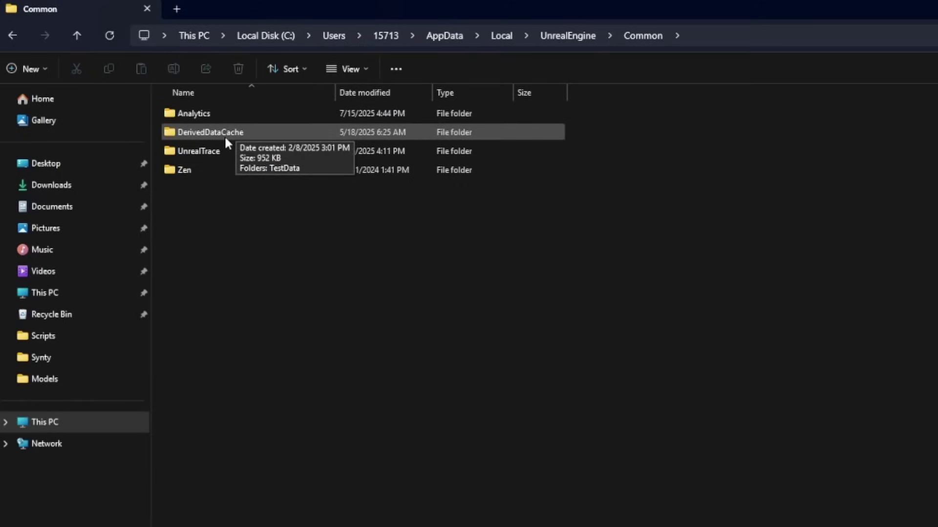
pyautogui.doubleClick(224, 136)
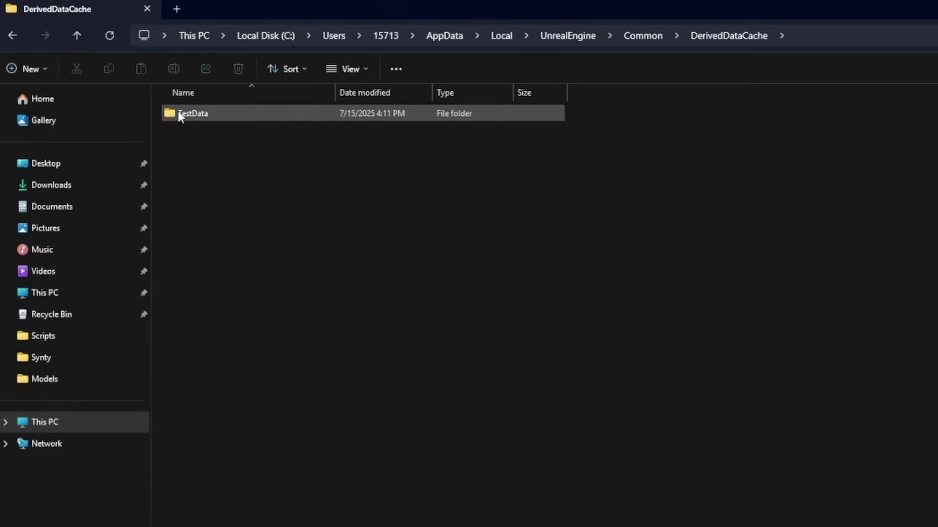
pyautogui.click(205, 116)
pyautogui.doubleClick(210, 115)
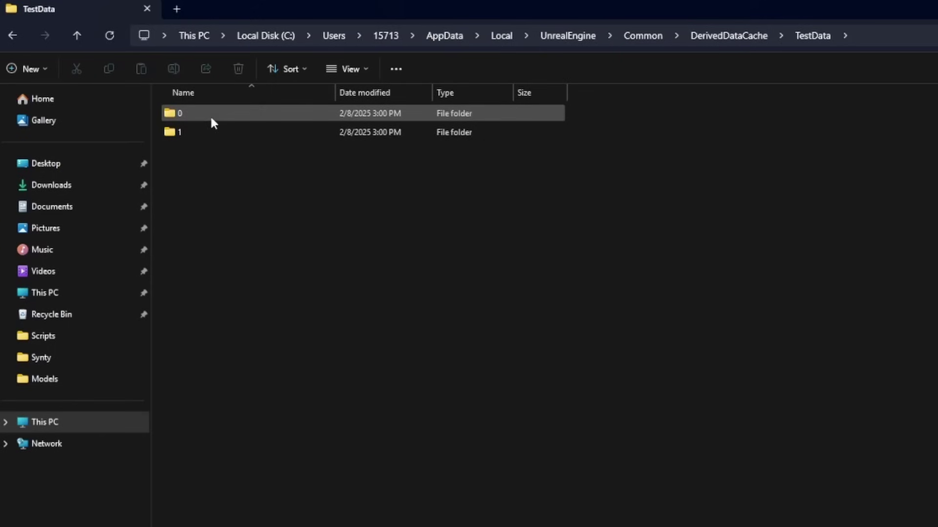
pyautogui.doubleClick(190, 113)
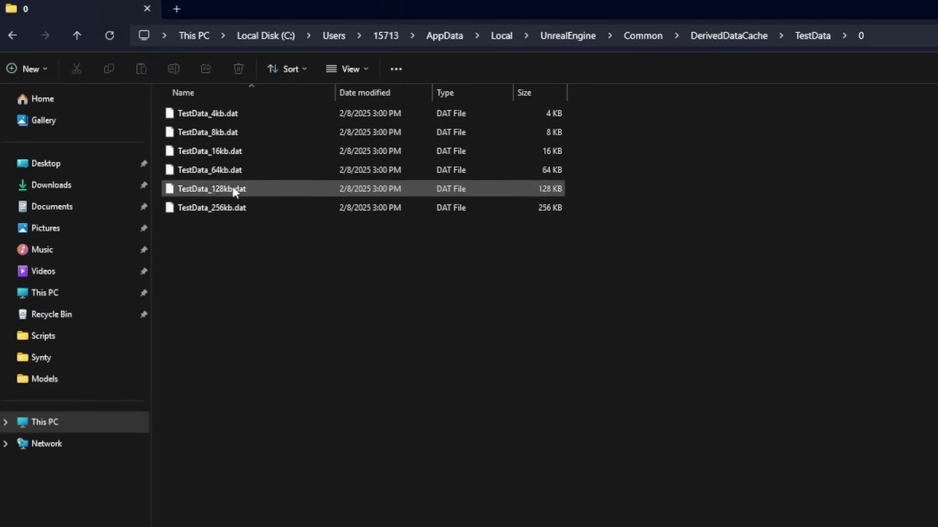
pyautogui.moveTo(280, 266); pyautogui.dragTo(207, 98)
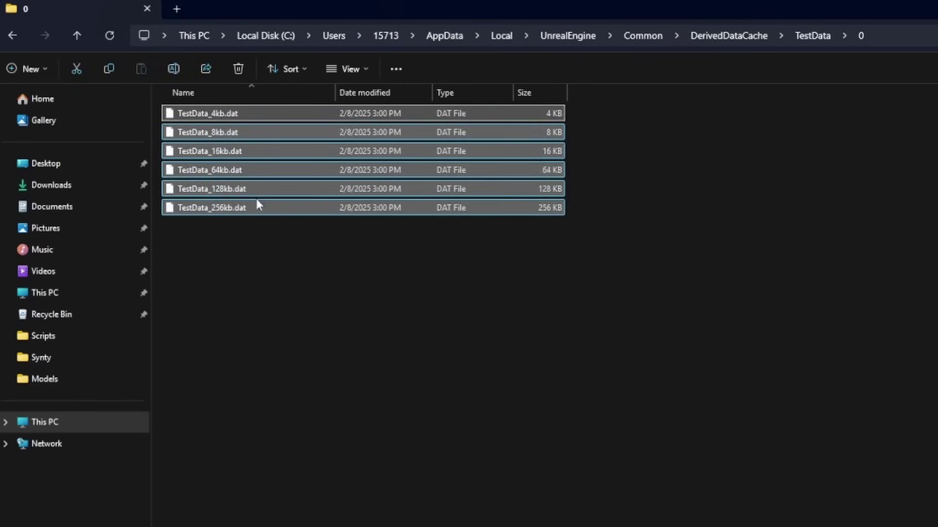
pyautogui.click(268, 291)
# Step: Delete the DerivedDataCache folder from Common
pyautogui.moveTo(234, 268); pyautogui.dragTo(183, 78)
pyautogui.hotkey('alt', 'Up')
pyautogui.click(644, 38)
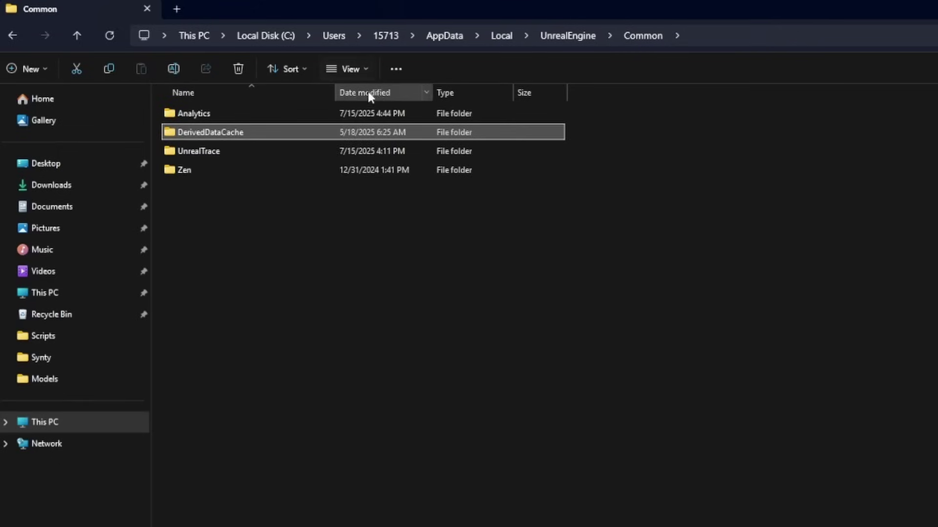
pyautogui.moveTo(573, 120); pyautogui.dragTo(216, 133)
pyautogui.press('Delete')
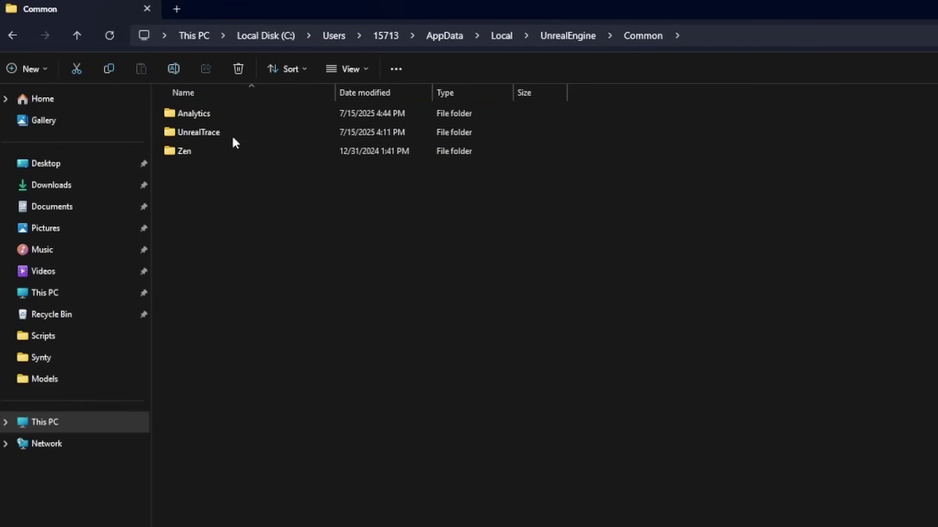
# Step: Delete the DerivedDataCache folders inside engine versions 5.6 and 5.5
pyautogui.hotkey('alt', 'Up')
pyautogui.doubleClick(191, 268)
pyautogui.click(245, 148)
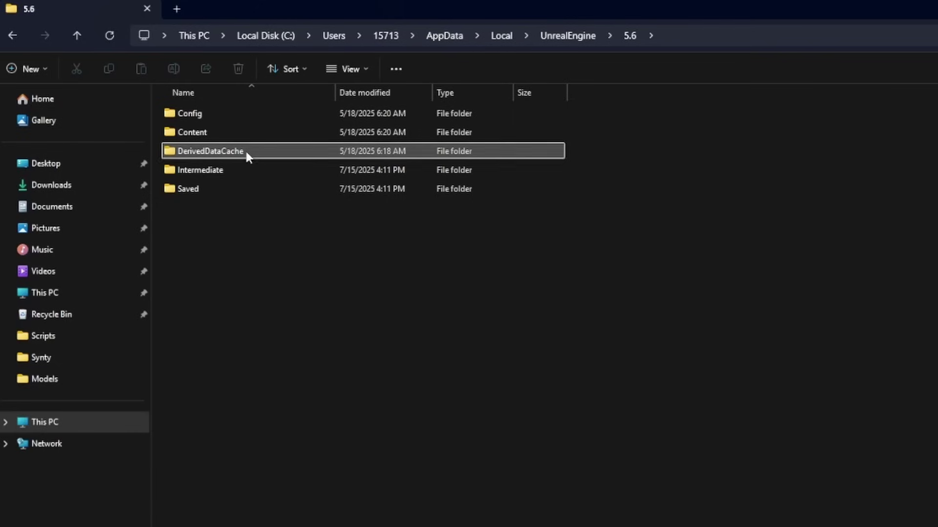
pyautogui.press('Delete')
pyautogui.hotkey('alt', 'Up')
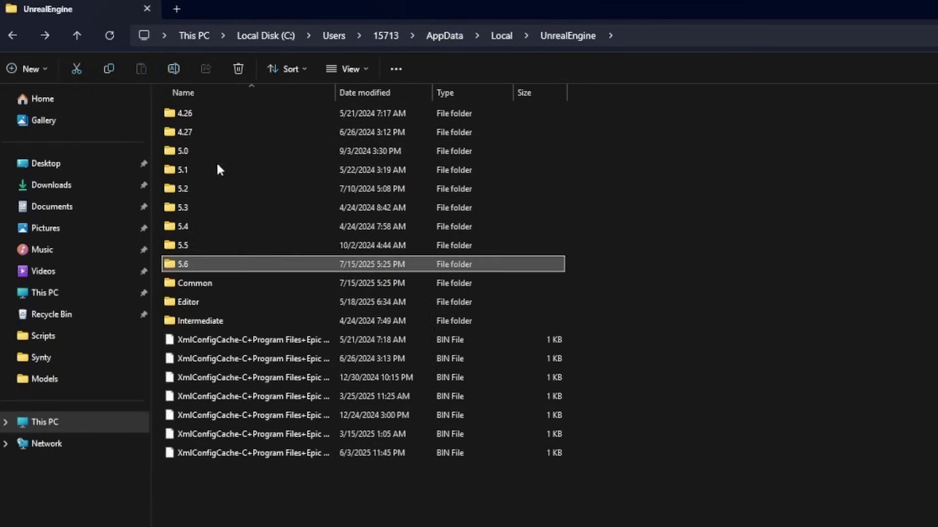
pyautogui.doubleClick(195, 244)
pyautogui.click(235, 150)
pyautogui.press('Delete')
pyautogui.hotkey('alt', 'Up')
# Step: Check 5.4, delete the 5.3 DerivedDataCache folder, and finish in the 5.2 folder
pyautogui.doubleClick(195, 226)
pyautogui.hotkey('alt', 'Up')
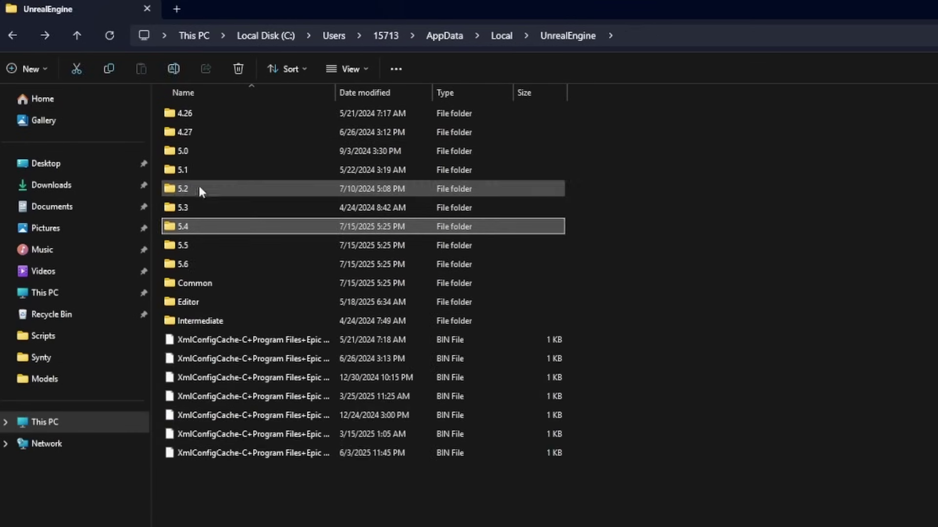
pyautogui.doubleClick(192, 206)
pyautogui.click(220, 152)
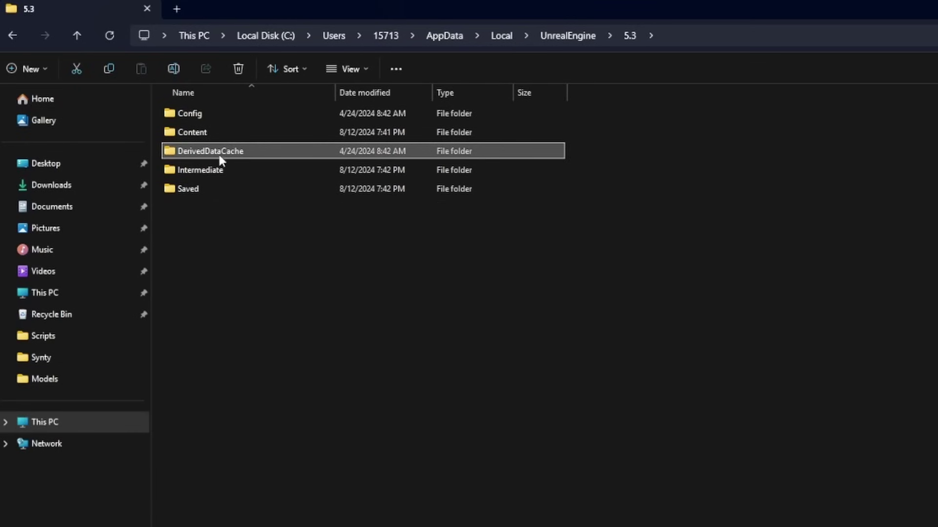
pyautogui.press('Delete')
pyautogui.hotkey('alt', 'Up')
pyautogui.doubleClick(202, 188)
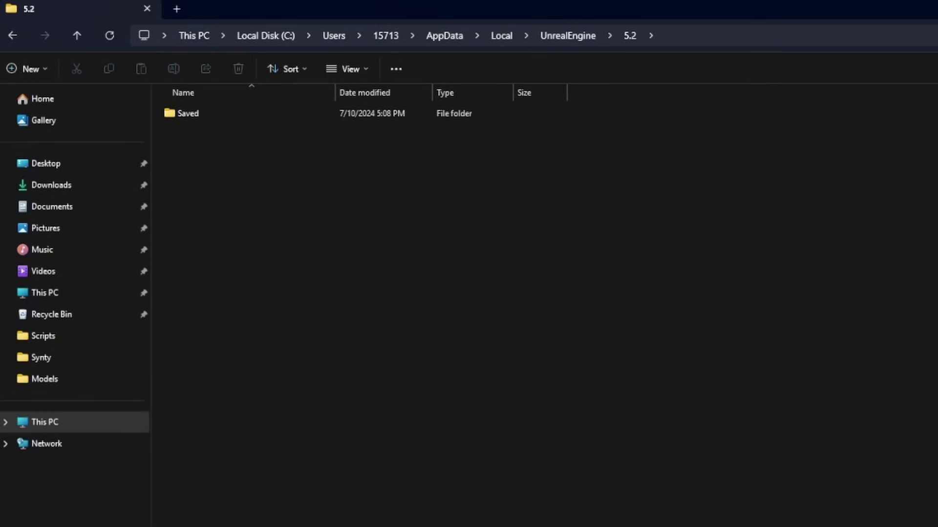
# Step: Open the 5.6 engine folder and look inside its Saved folder
pyautogui.hotkey('alt', 'Left')
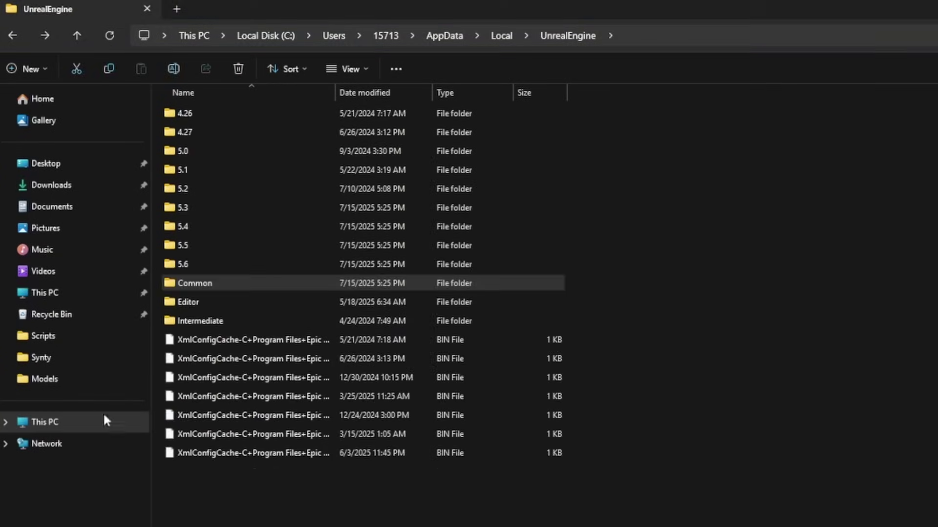
pyautogui.doubleClick(220, 265)
pyautogui.click(204, 170)
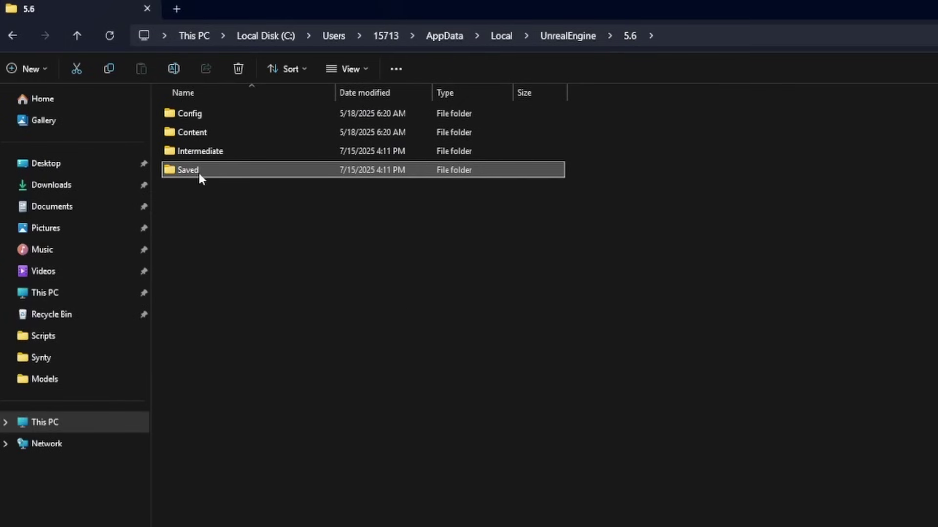
pyautogui.doubleClick(229, 171)
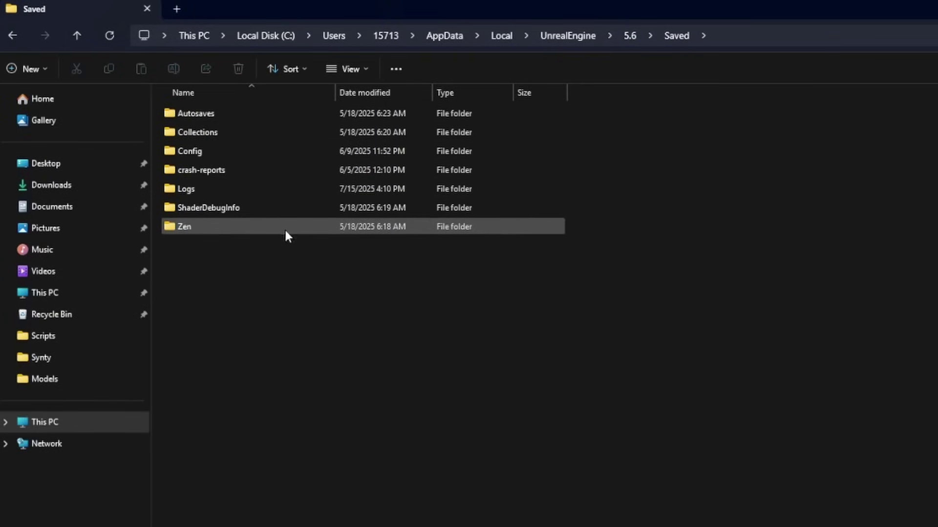
pyautogui.hotkey('alt', 'Left')
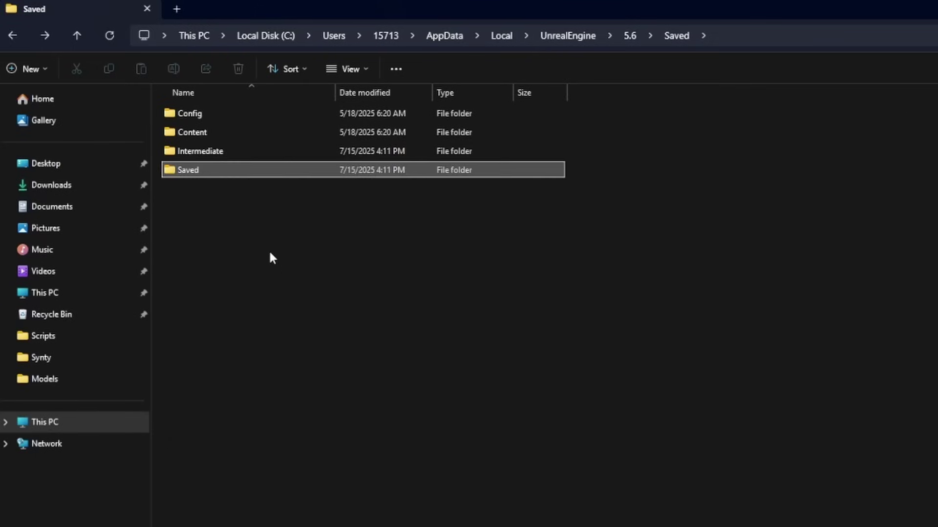
# Step: Delete the 5.6 Saved folder with administrator permission, then inspect Intermediate
pyautogui.moveTo(226, 203); pyautogui.dragTo(188, 171)
pyautogui.press('Delete')
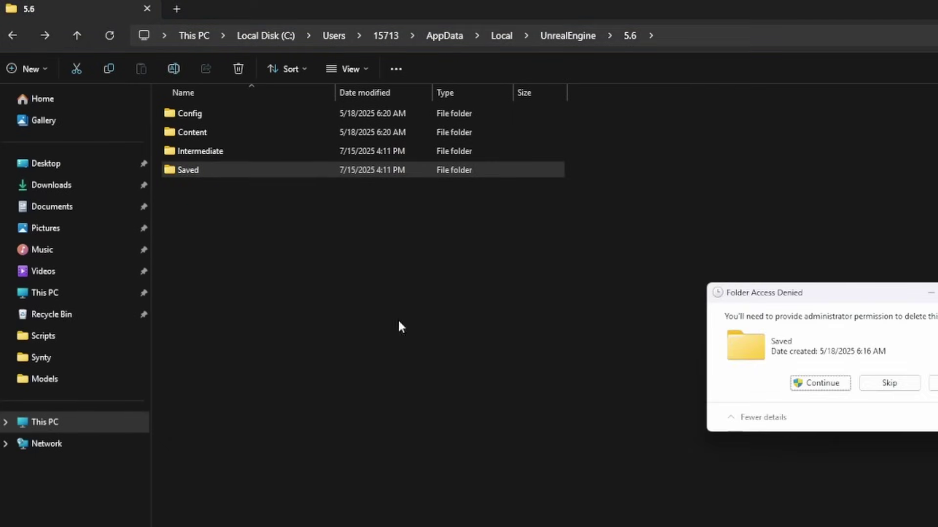
pyautogui.click(814, 386)
pyautogui.click(240, 149)
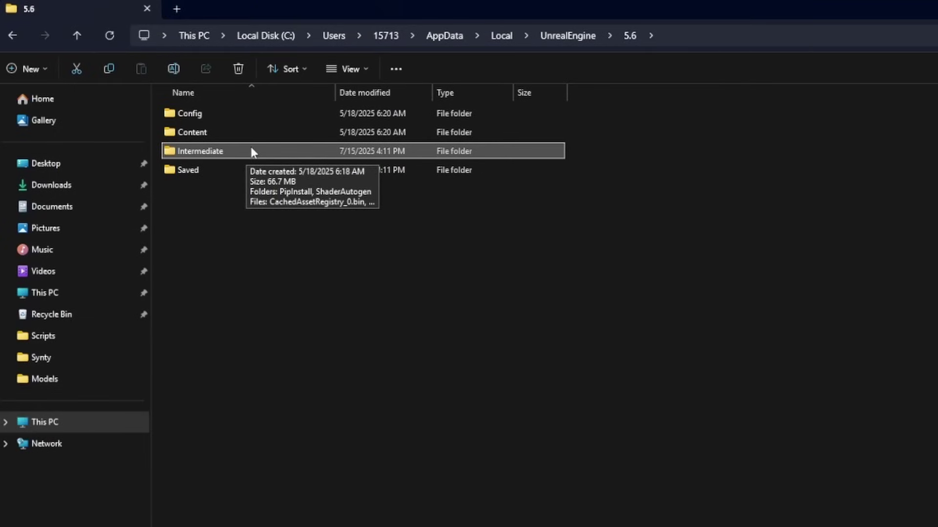
pyautogui.doubleClick(251, 149)
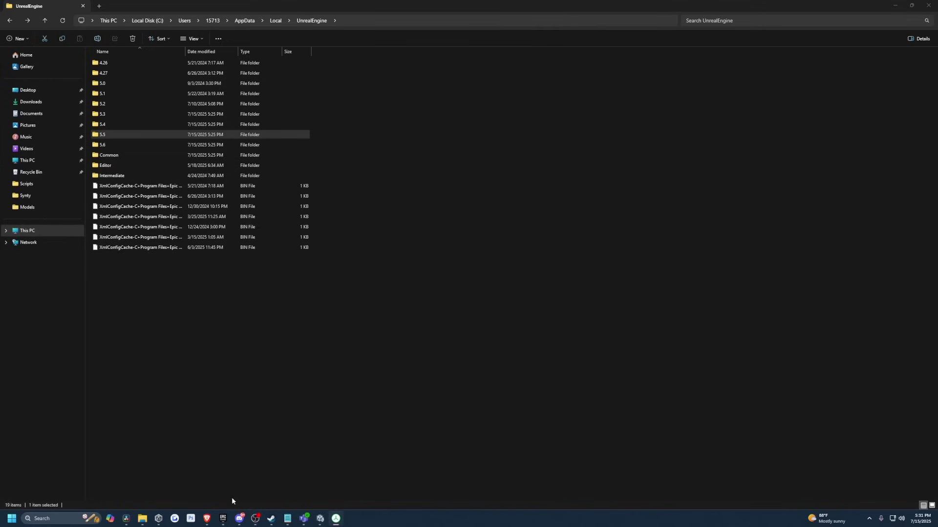
# Step: Remove the Oceanology plugin from Unreal Engine 5.4.4's installed plugins
pyautogui.click(223, 518)
pyautogui.click(622, 143)
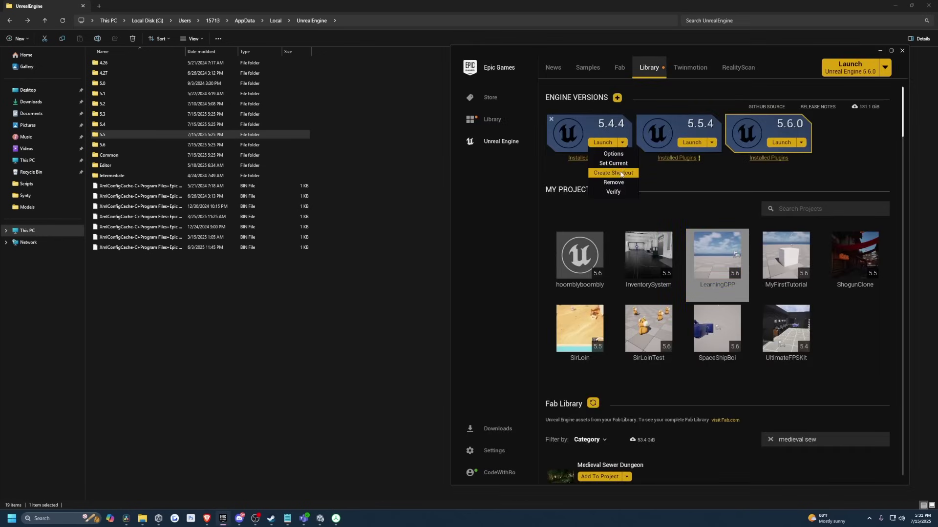
pyautogui.click(600, 159)
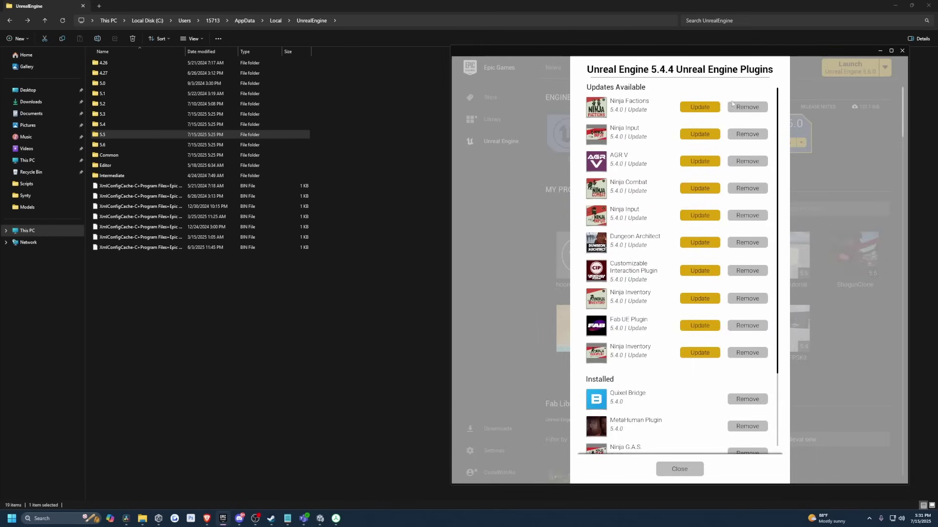
pyautogui.scroll(-4, 684, 303)
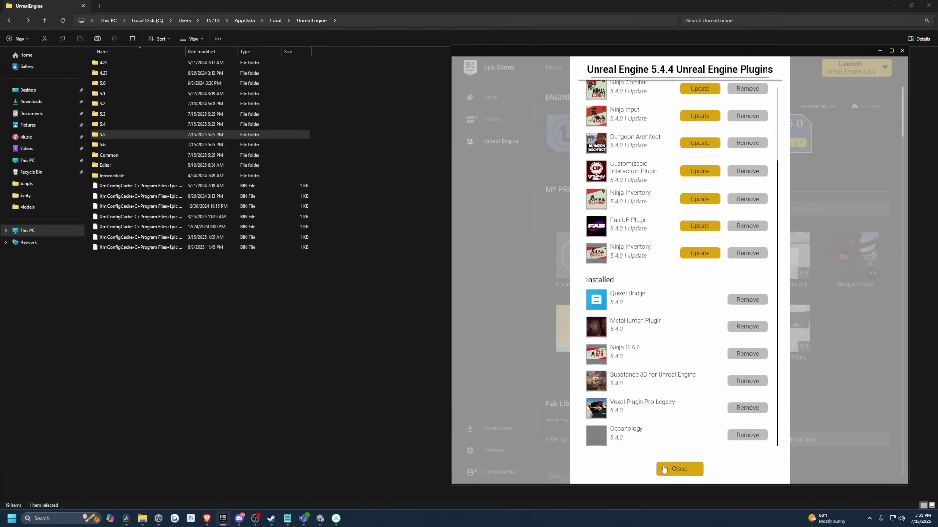
pyautogui.click(747, 435)
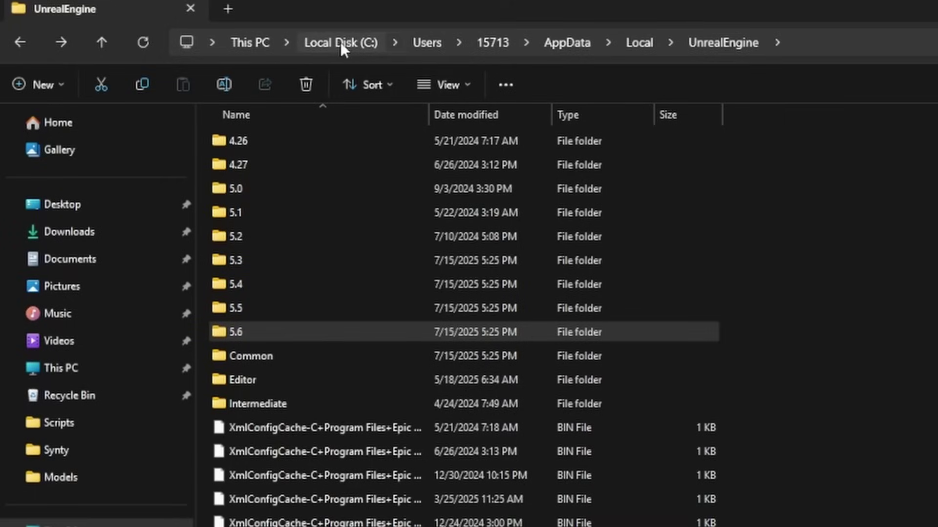
# Step: Browse C:\Program Files\Epic Games\UE_5.4\Engine\Plugins to reach the Marketplace plugins
pyautogui.click(147, 21)
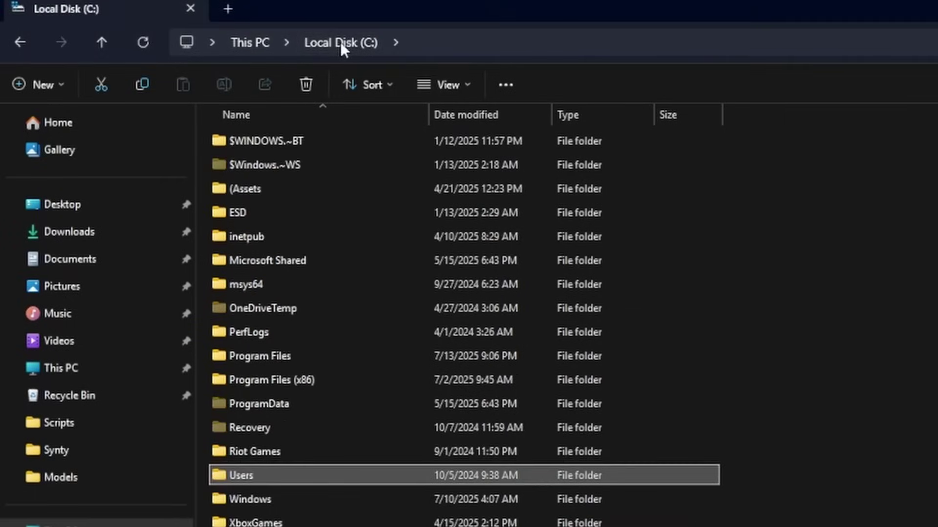
pyautogui.doubleClick(278, 360)
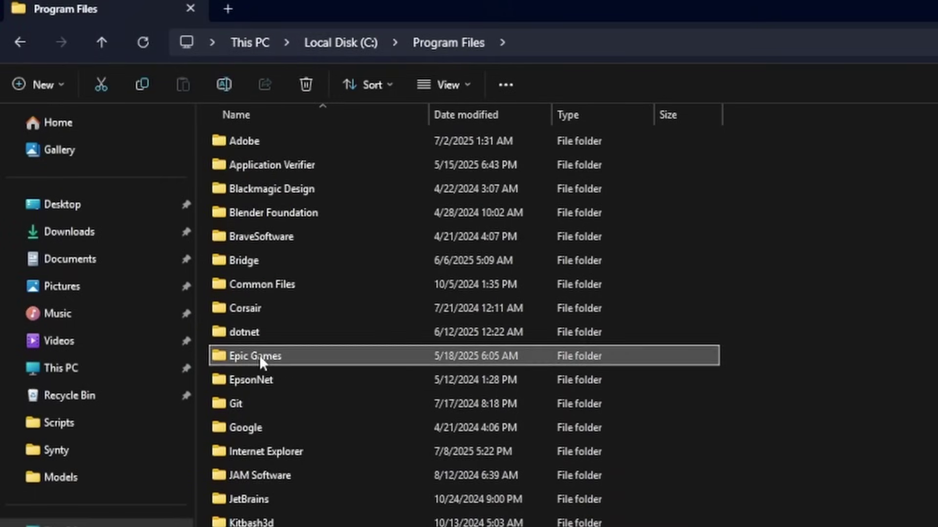
pyautogui.doubleClick(258, 356)
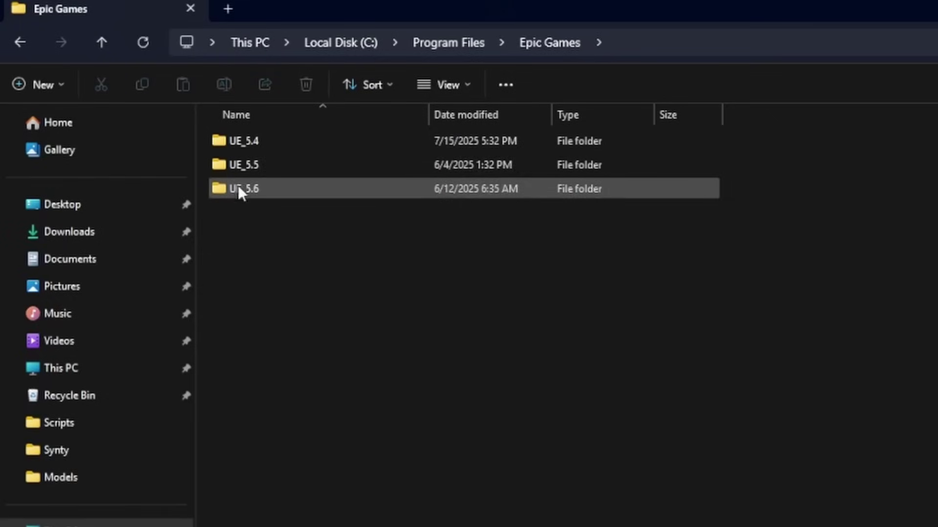
pyautogui.doubleClick(254, 140)
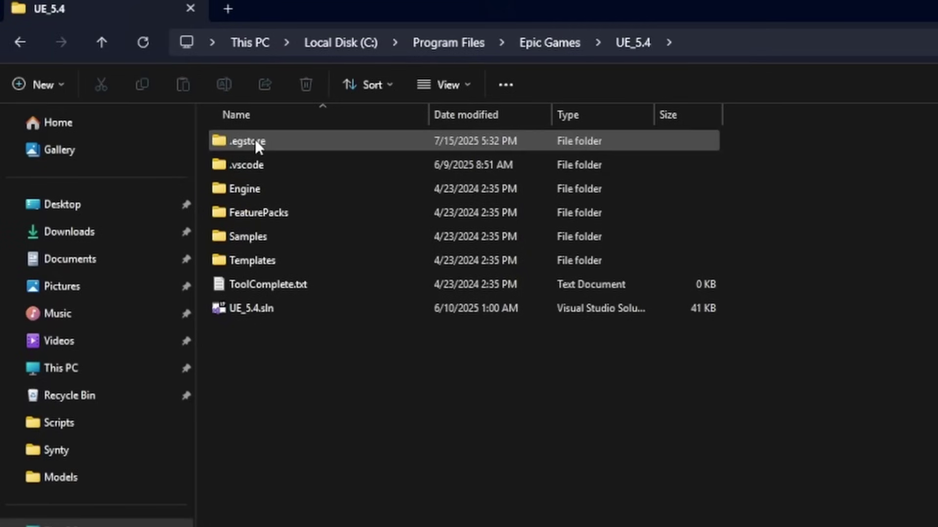
pyautogui.doubleClick(283, 189)
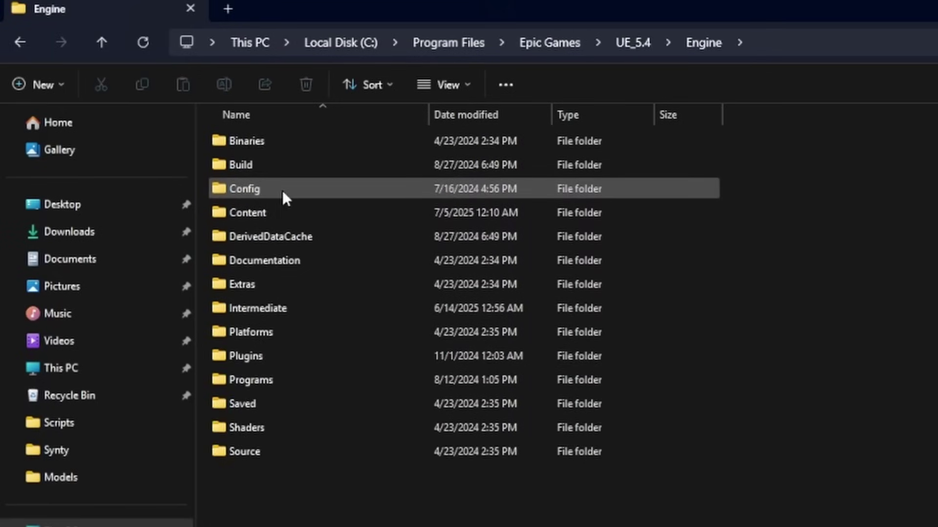
pyautogui.doubleClick(277, 356)
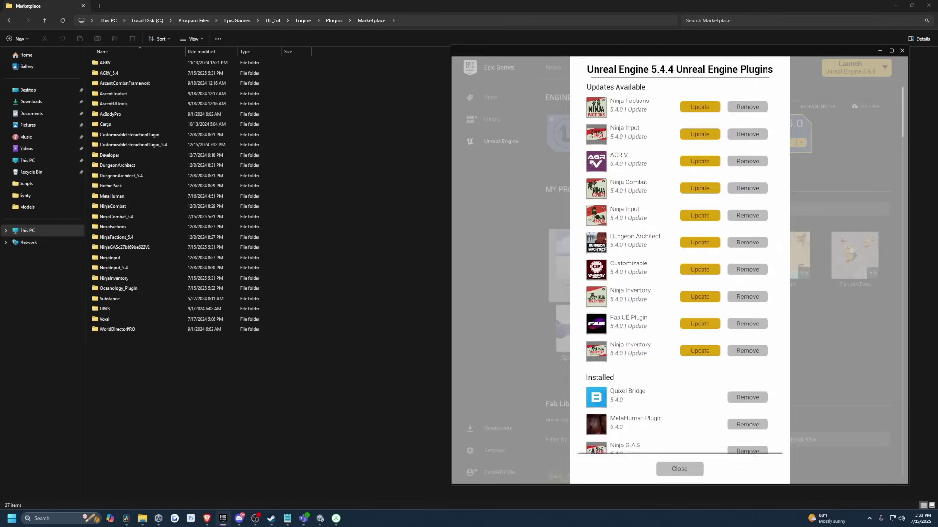
# Step: Delete the leftover DungeonArchitect folder and remove Dungeon Architect and Customizable Interaction Plugin
pyautogui.scroll(-3, 635, 293)
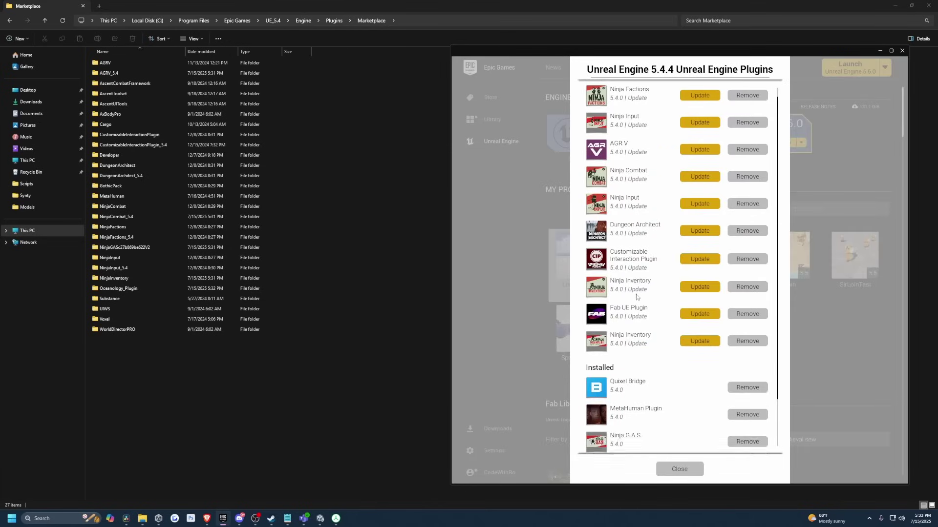
pyautogui.scroll(3, 639, 349)
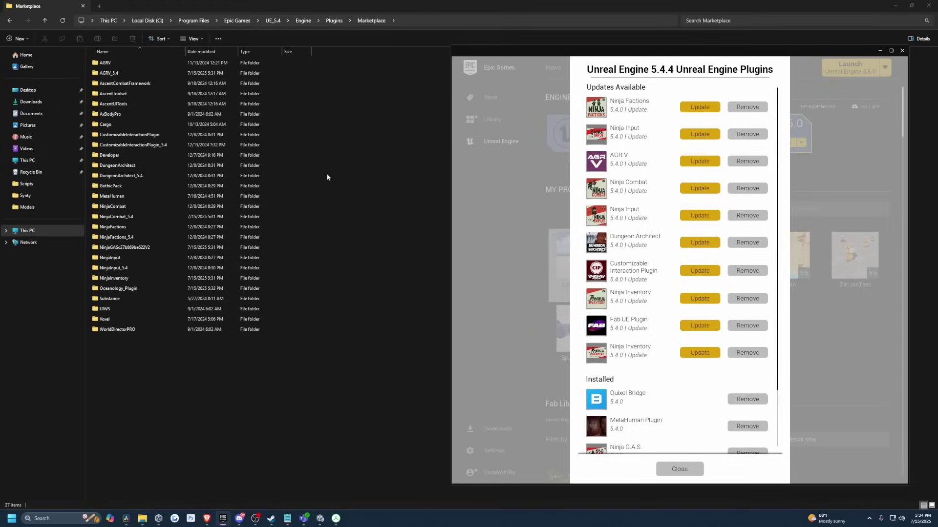
pyautogui.click(122, 176)
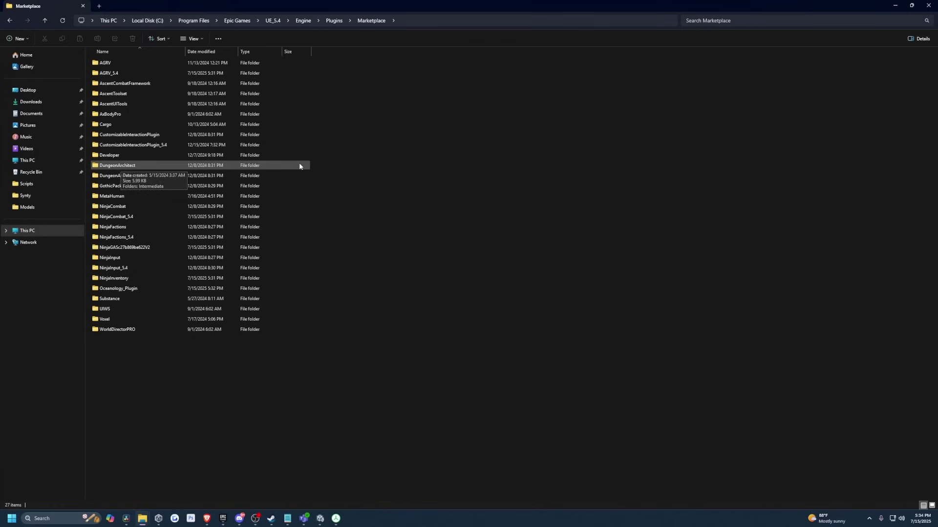
pyautogui.moveTo(312, 164); pyautogui.dragTo(109, 167)
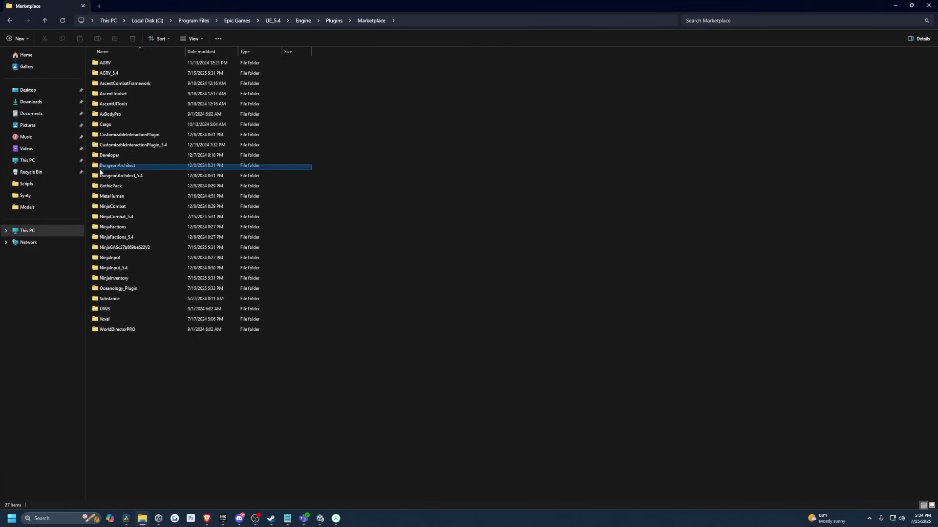
pyautogui.hotkey('alt', 'Tab')
pyautogui.click(746, 272)
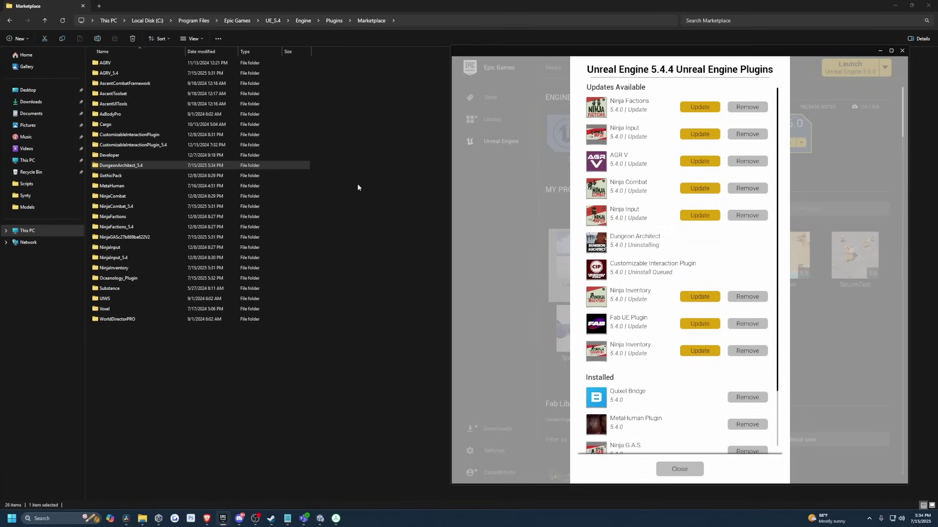
# Step: Return File Explorer to the UE_5.4 Engine\Plugins folder listing its 58 plugin folders
pyautogui.click(351, 88)
pyautogui.hotkey('alt', 'Left')
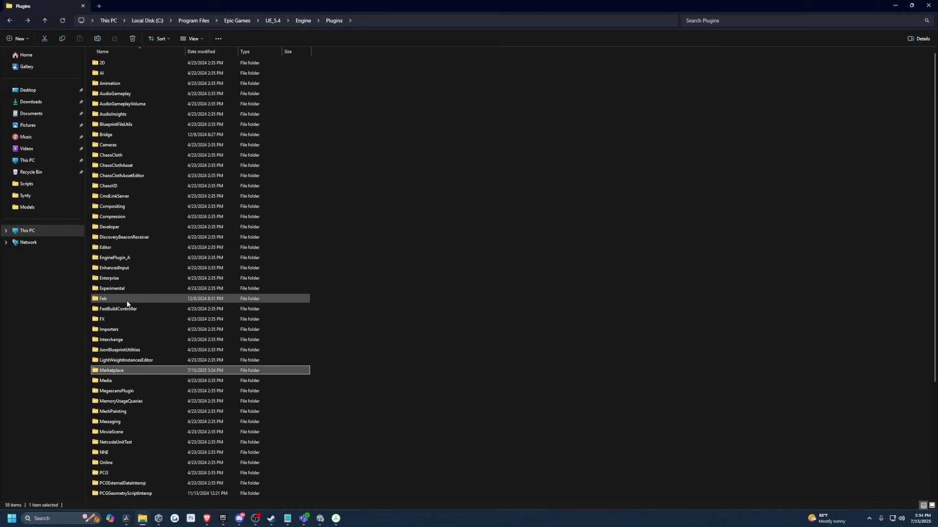